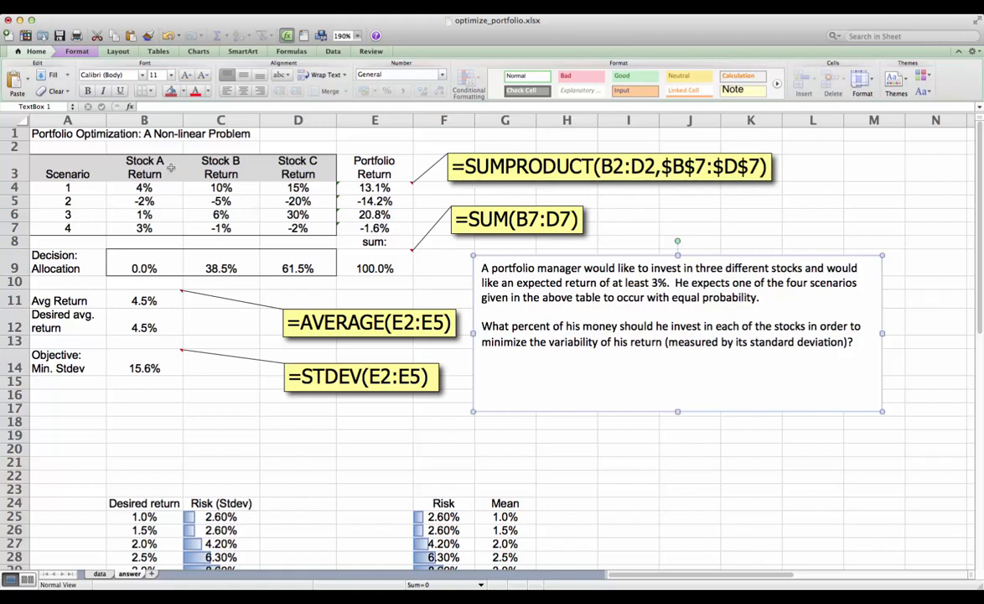
- Review the headings for Stocks A, B and C and the stock returns listed for each of the four scenarios
{"action": "left_click", "coordinate": [170, 168]}
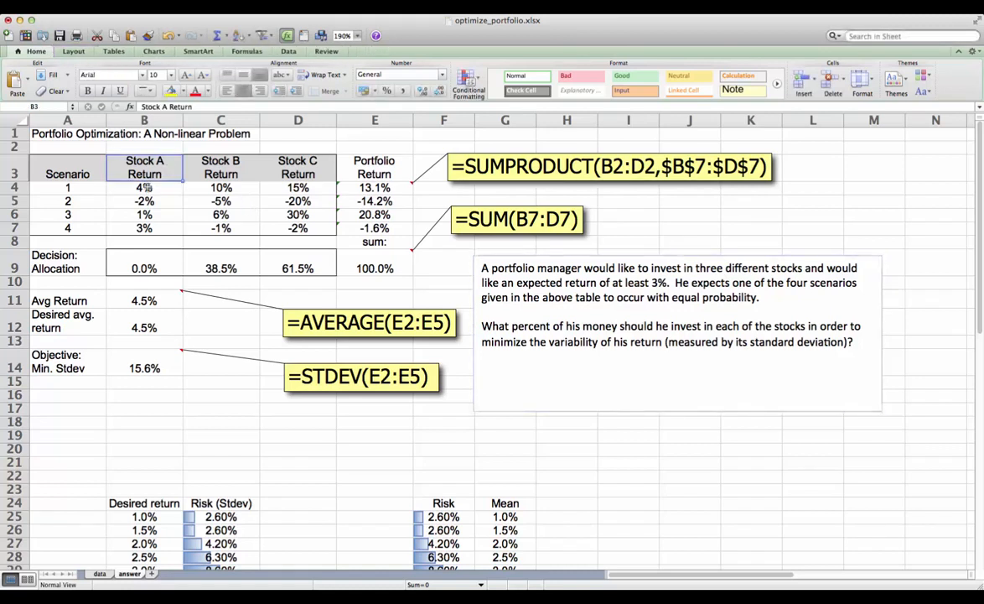
{"action": "key", "text": "shift+Right"}
{"action": "key", "text": "shift+Right"}
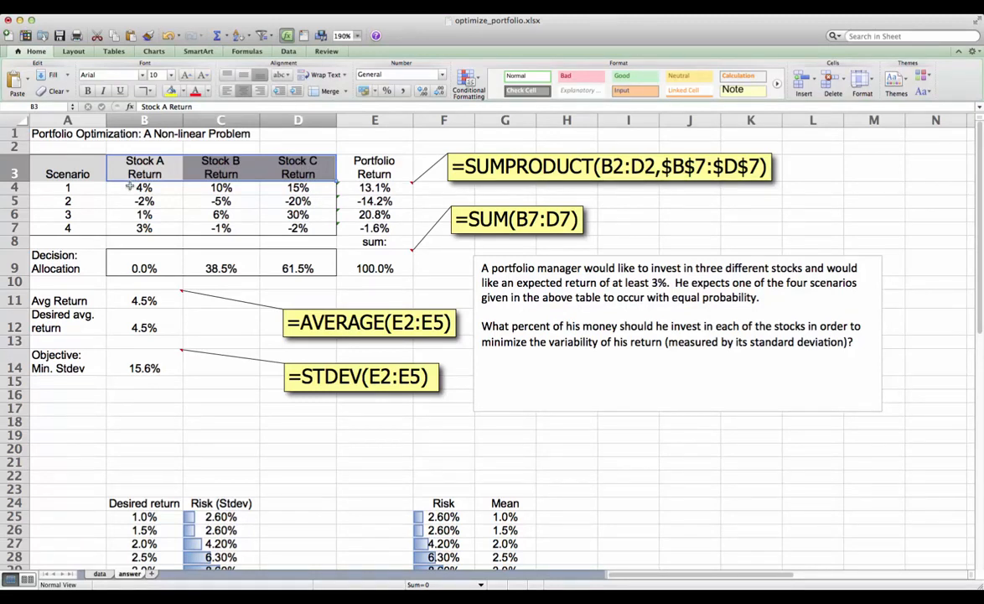
{"action": "left_click_drag", "start_coordinate": [74, 188], "coordinate": [75, 227]}
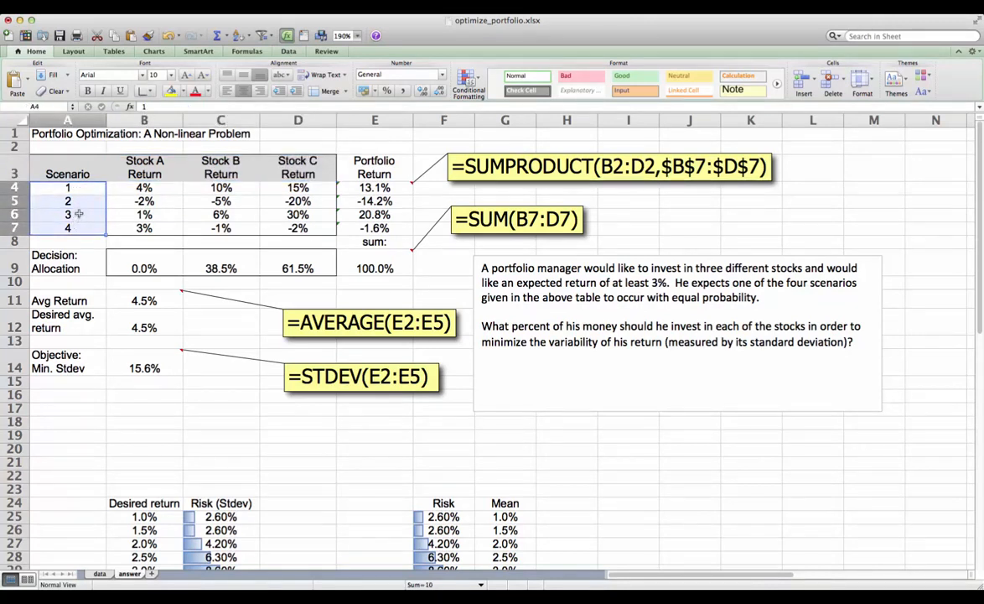
{"action": "left_click", "coordinate": [131, 188]}
{"action": "left_click_drag", "start_coordinate": [132, 188], "coordinate": [297, 188]}
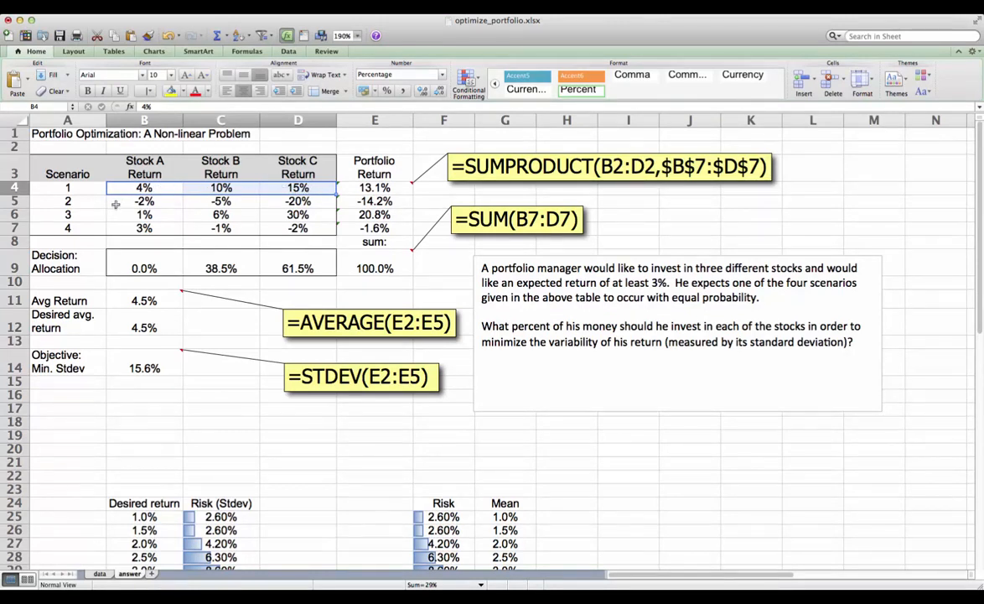
{"action": "left_click_drag", "start_coordinate": [133, 201], "coordinate": [225, 203]}
{"action": "left_click_drag", "start_coordinate": [139, 215], "coordinate": [297, 214]}
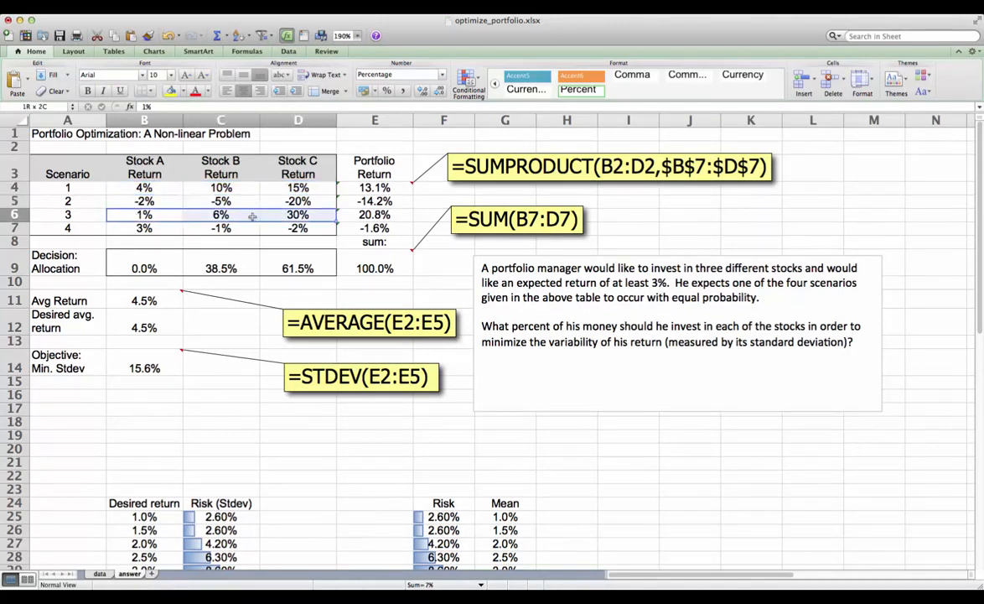
{"action": "left_click_drag", "start_coordinate": [144, 228], "coordinate": [298, 228]}
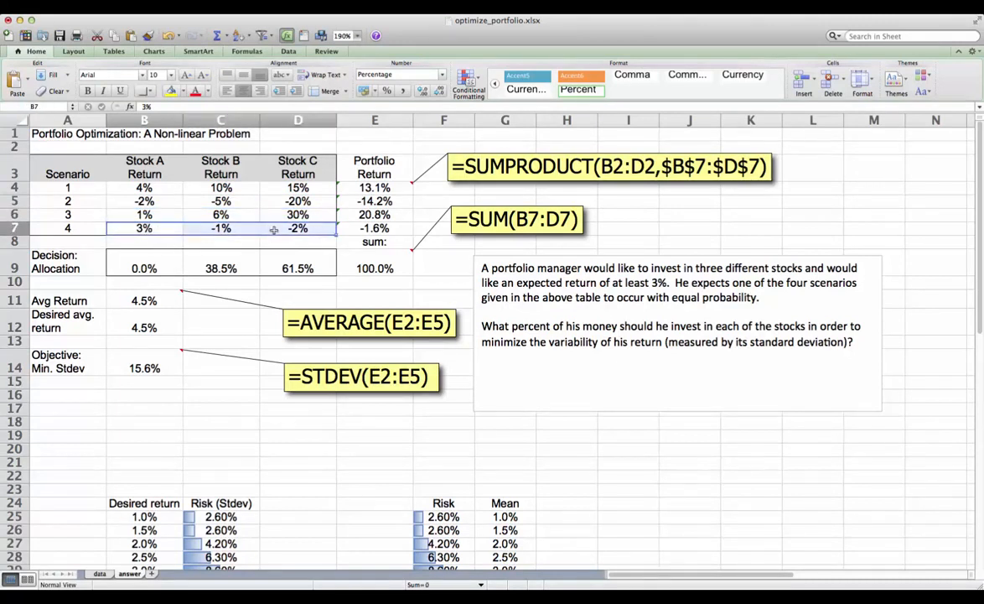
- Examine the decision cells B9:D9 that hold the allocation to each of the three stocks
{"action": "left_click", "coordinate": [141, 260]}
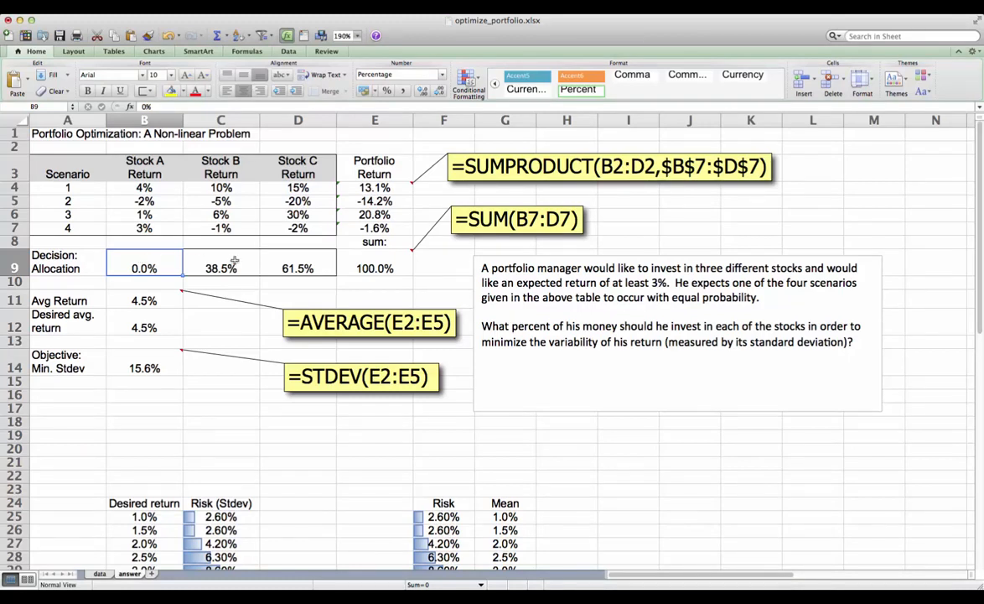
{"action": "left_click_drag", "start_coordinate": [274, 261], "coordinate": [170, 260]}
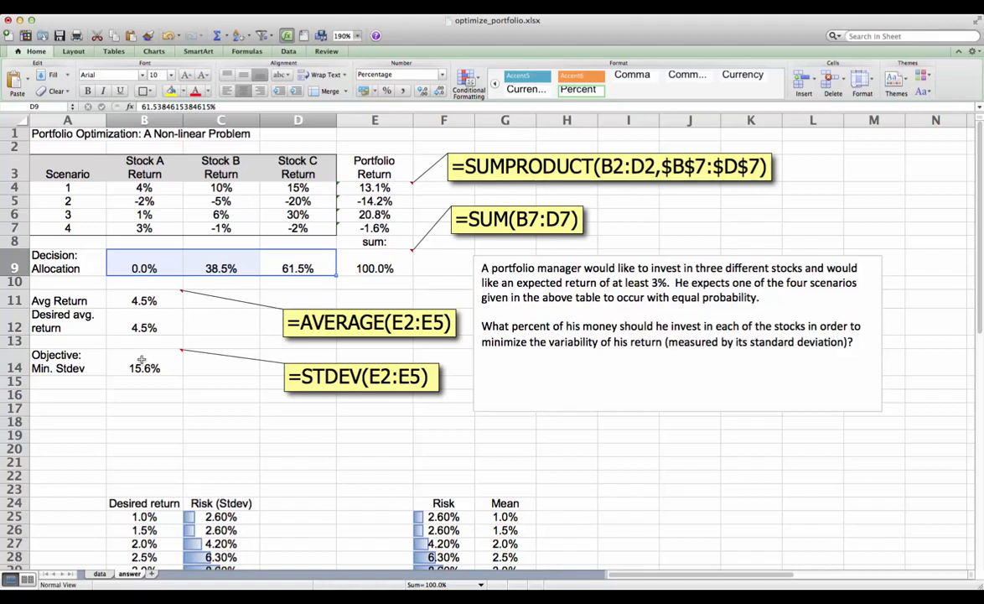
{"action": "left_click", "coordinate": [139, 266]}
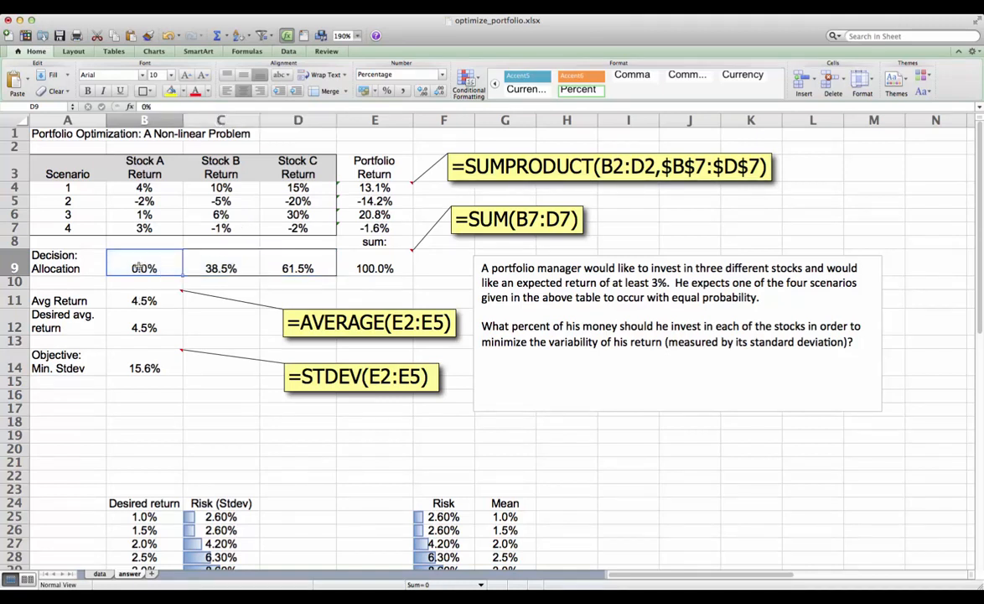
{"action": "left_click_drag", "start_coordinate": [139, 266], "coordinate": [277, 267]}
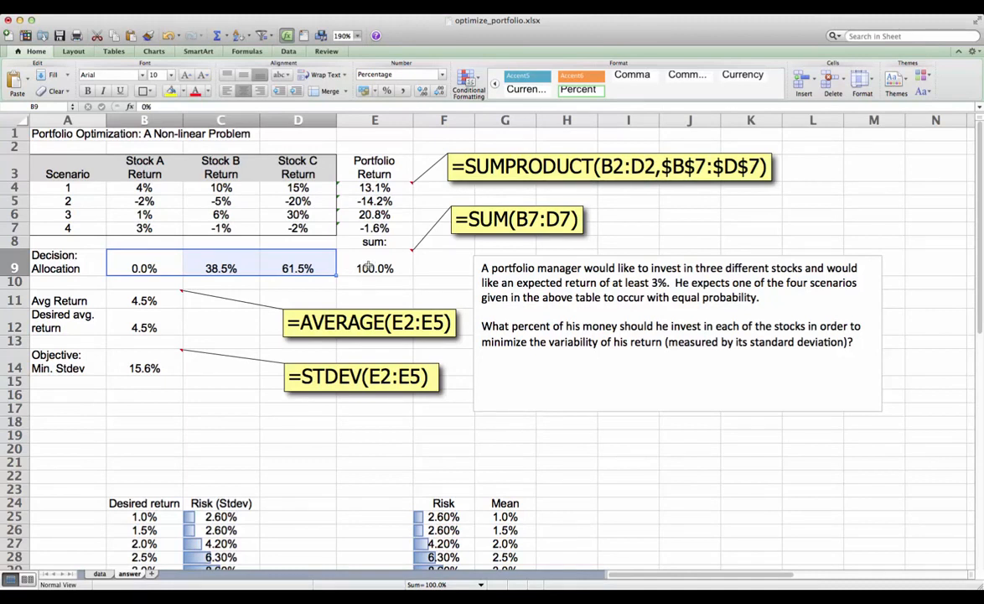
- Inspect the cell references in the average return formula in B11 and the scenario 1 portfolio return formula in E4
{"action": "left_click", "coordinate": [143, 300]}
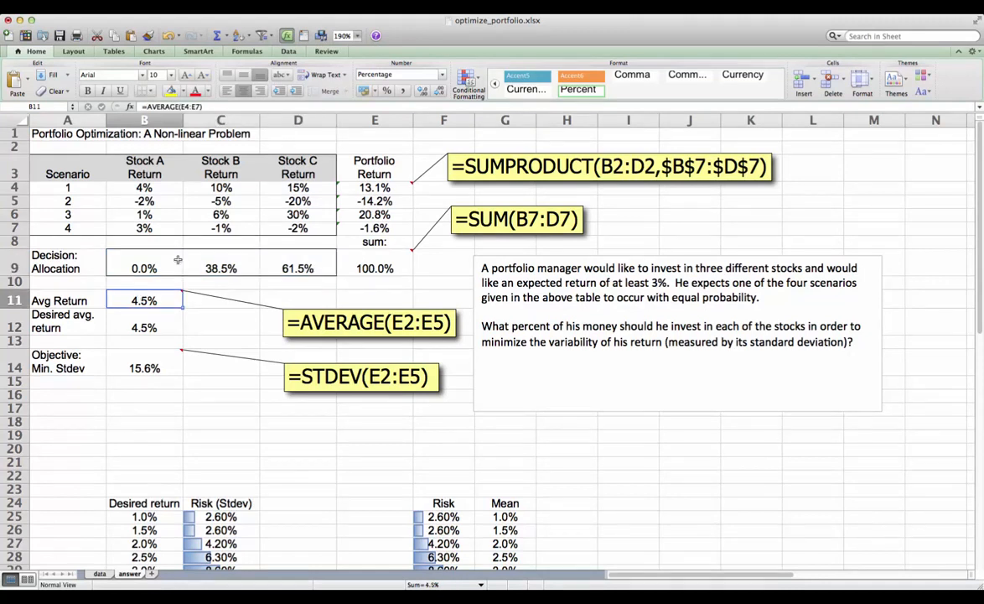
{"action": "left_click", "coordinate": [185, 104]}
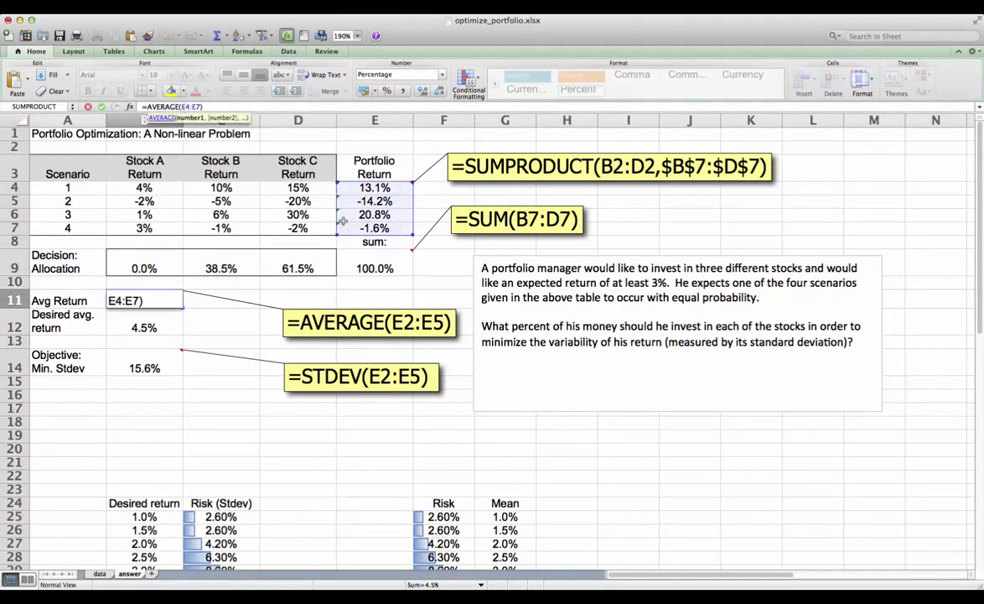
{"action": "key", "text": "Return"}
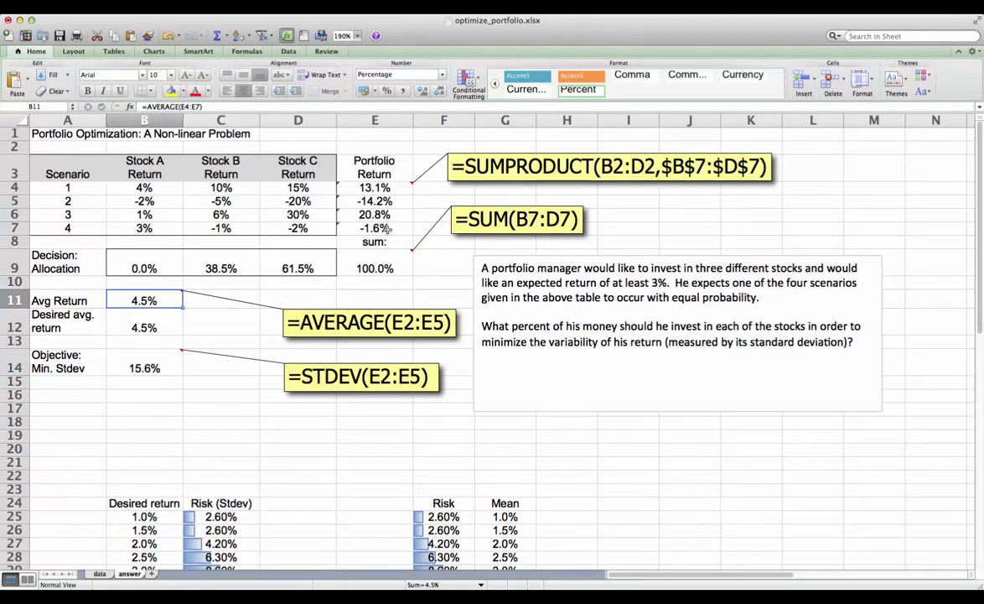
{"action": "left_click", "coordinate": [374, 188]}
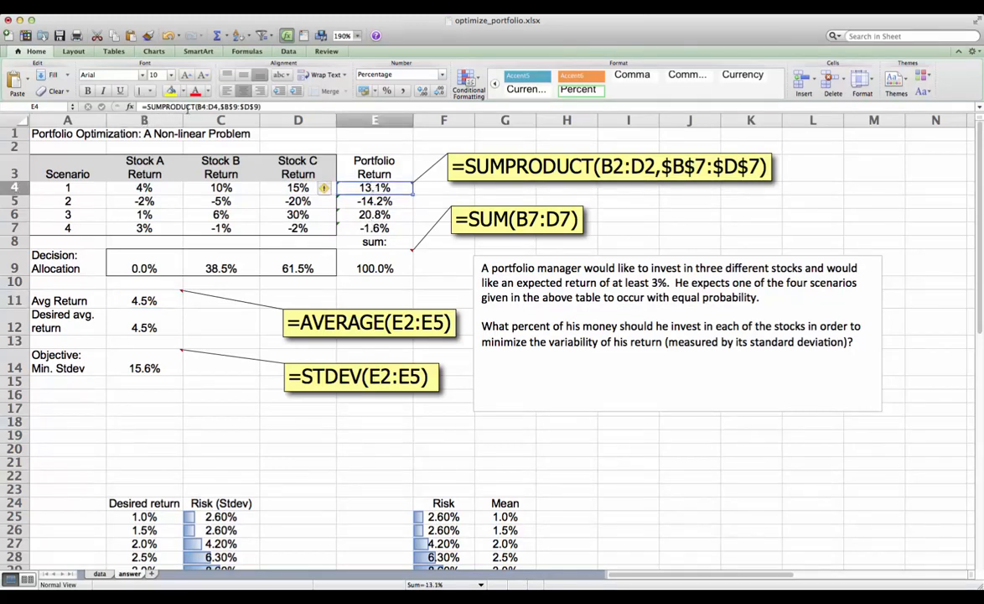
{"action": "double_click", "coordinate": [374, 188]}
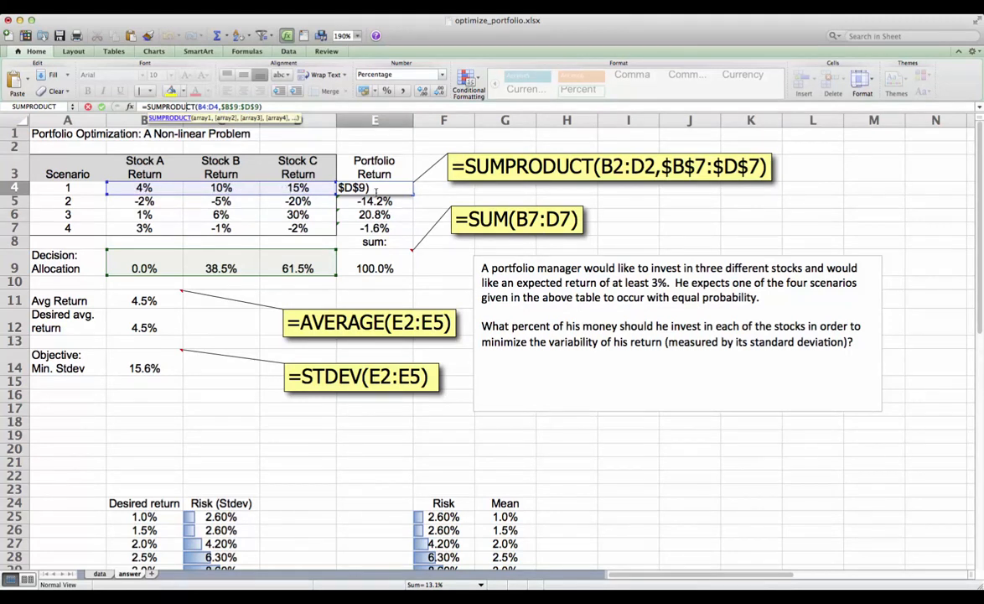
{"action": "key", "text": "Return"}
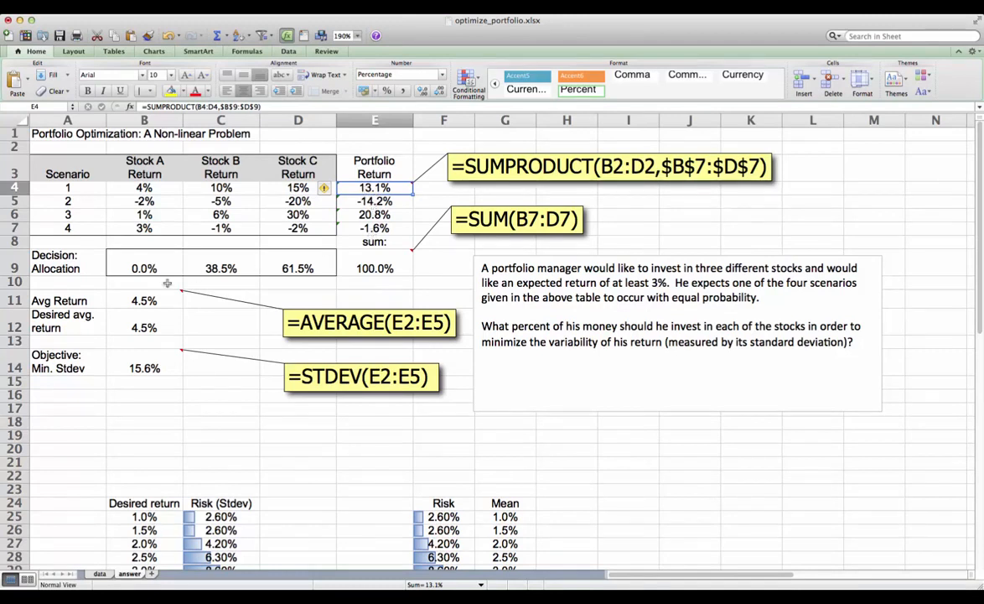
- Review the average return, desired return and standard deviation cells in column B along with the portfolio returns in E4:E7
{"action": "left_click", "coordinate": [139, 297]}
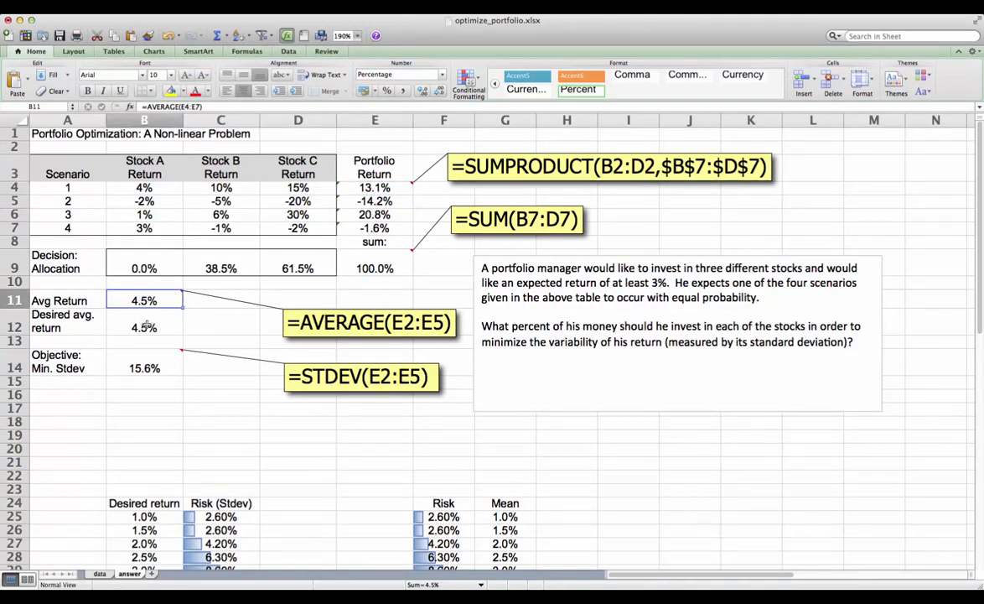
{"action": "left_click", "coordinate": [155, 327]}
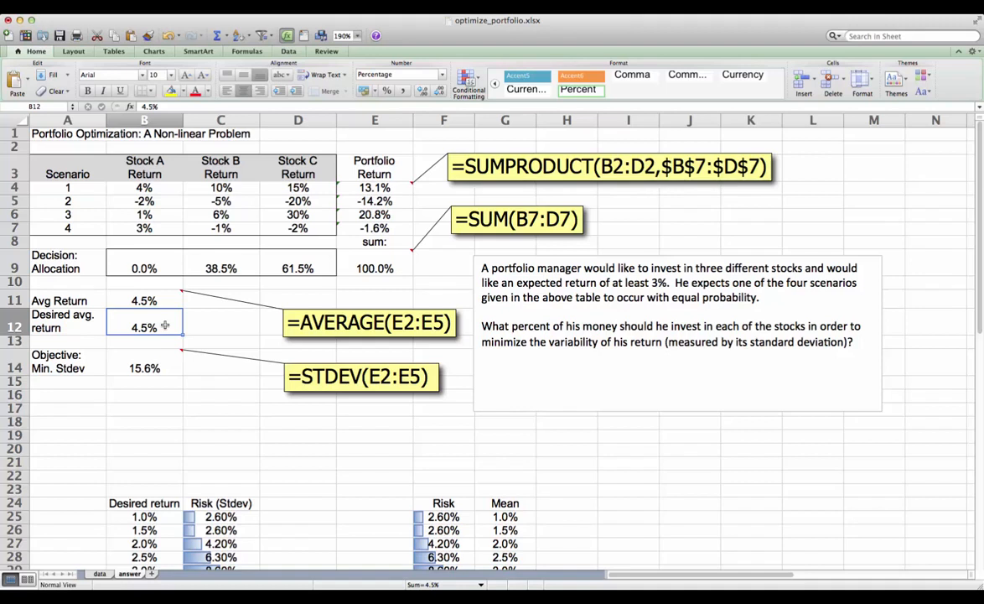
{"action": "left_click", "coordinate": [161, 368]}
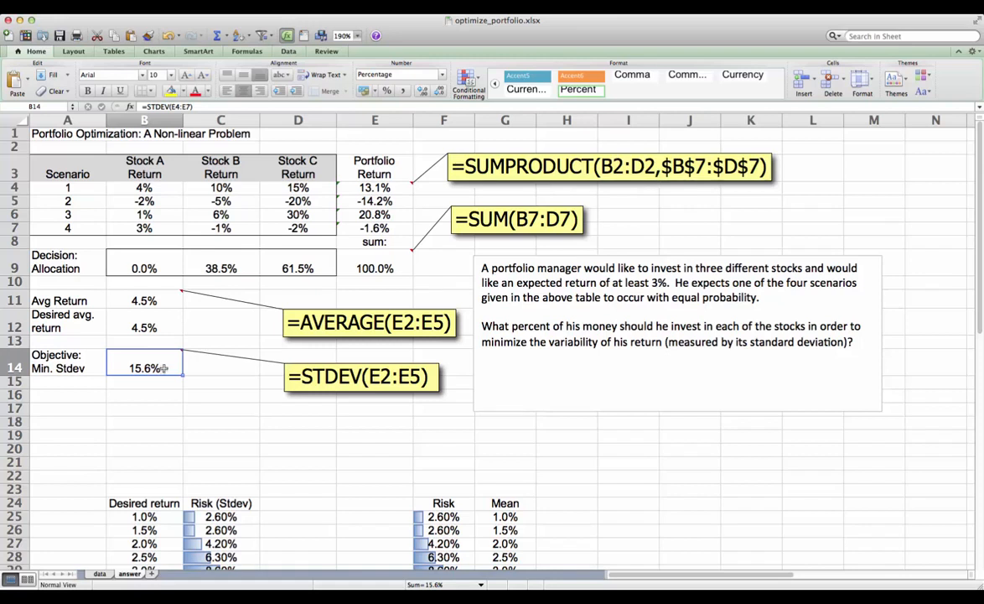
{"action": "left_click_drag", "start_coordinate": [374, 187], "coordinate": [375, 228]}
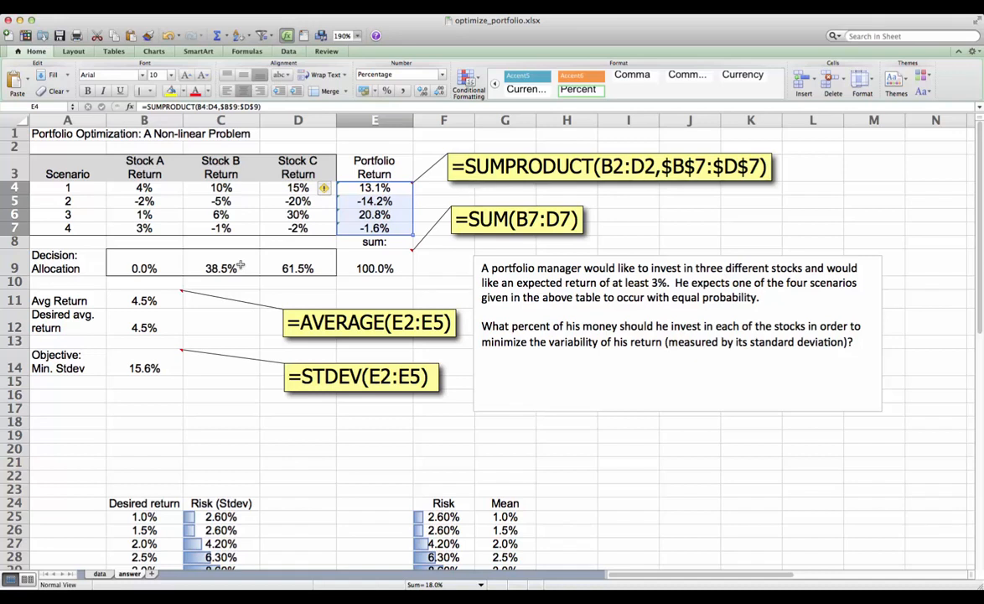
- Run Solver with the GRG Nonlinear method to minimize B14 by changing B9:D9 under the existing constraints, and keep the solution
{"action": "left_click", "coordinate": [216, 10]}
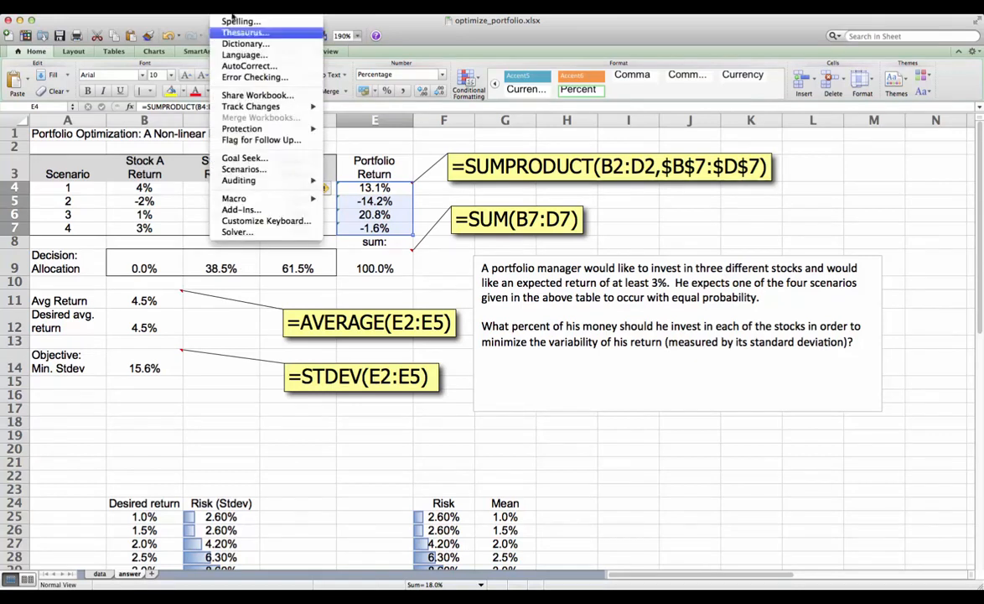
{"action": "left_click", "coordinate": [240, 233]}
{"action": "left_click_drag", "start_coordinate": [449, 153], "coordinate": [364, 200]}
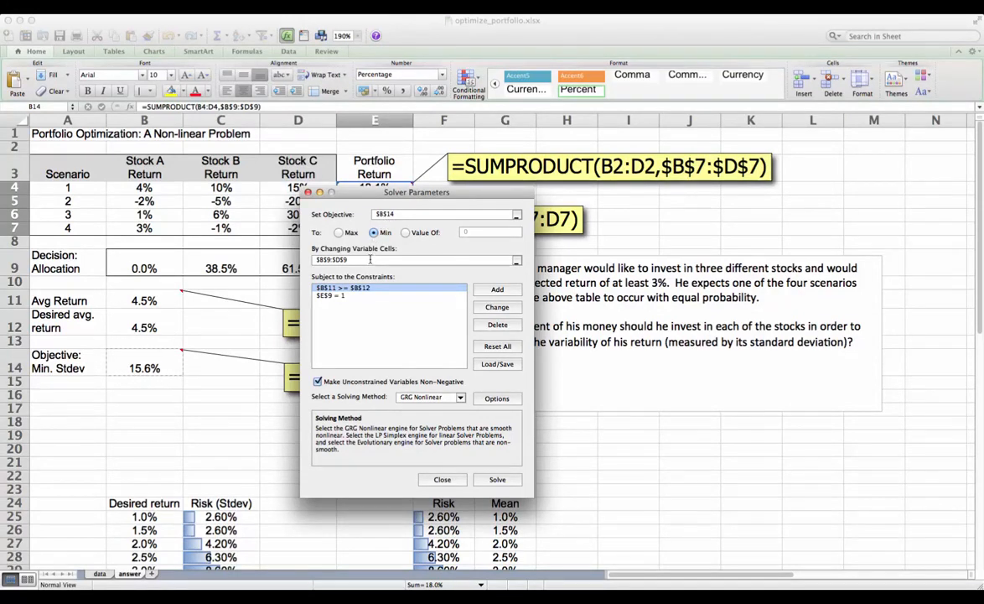
{"action": "left_click_drag", "start_coordinate": [356, 197], "coordinate": [408, 180]}
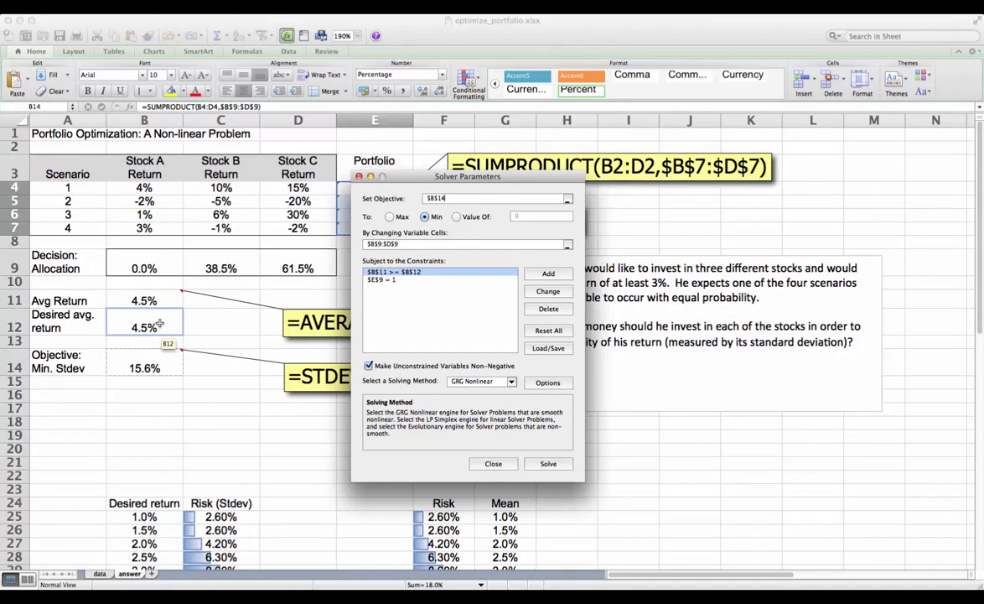
{"action": "left_click_drag", "start_coordinate": [402, 188], "coordinate": [486, 189]}
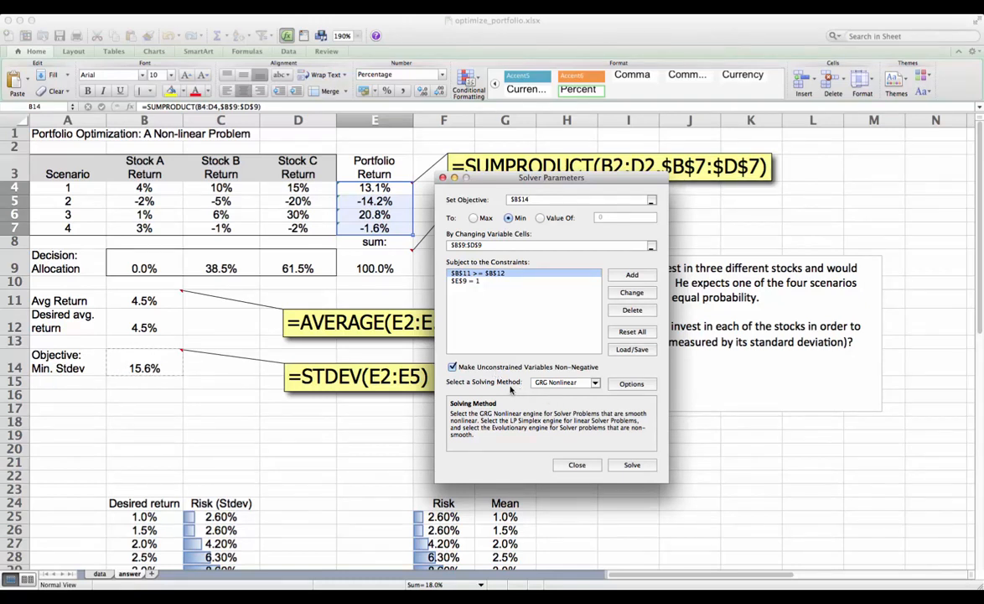
{"action": "left_click", "coordinate": [560, 384]}
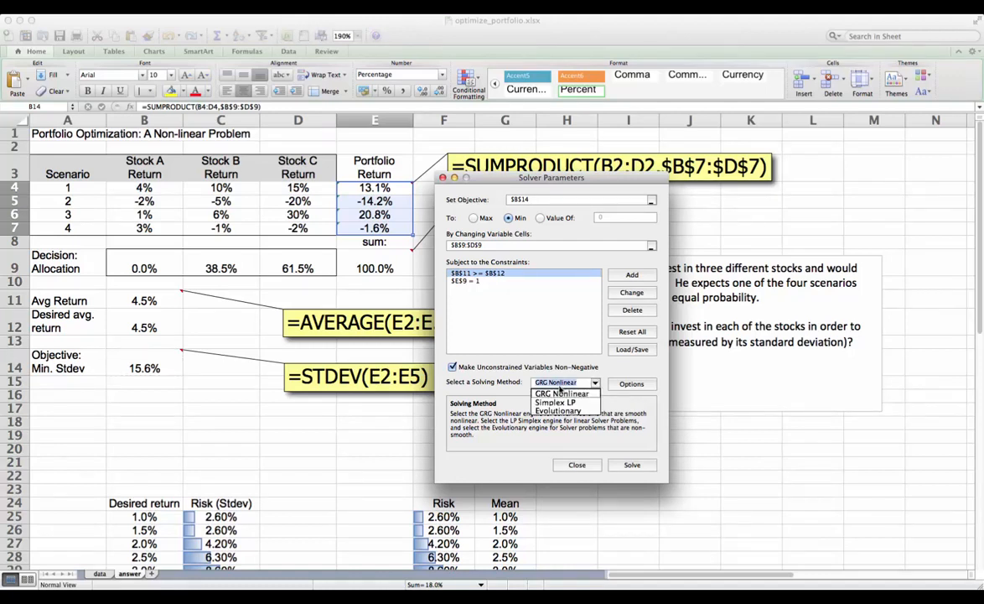
{"action": "left_click", "coordinate": [560, 391]}
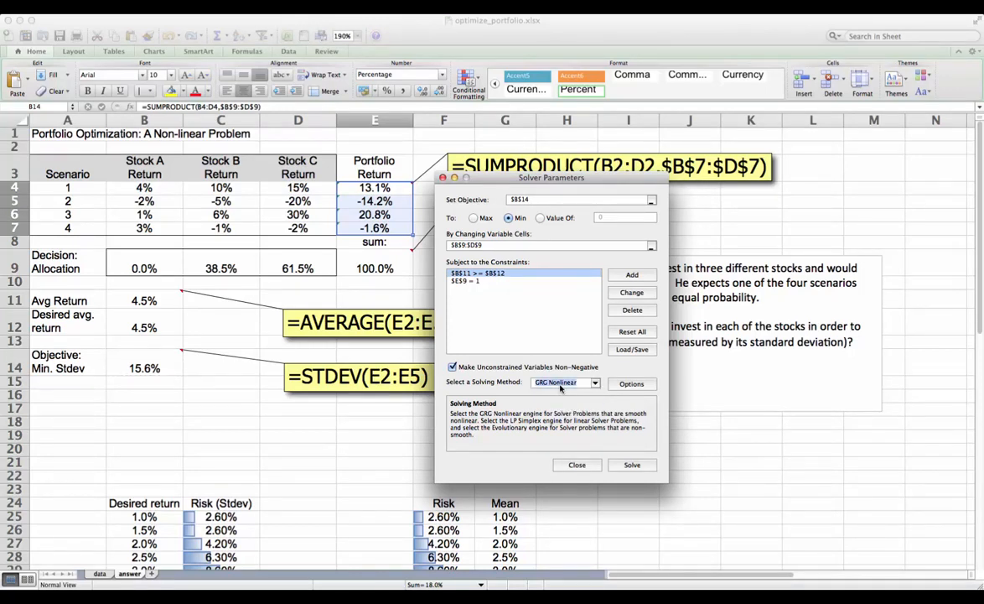
{"action": "left_click", "coordinate": [633, 465]}
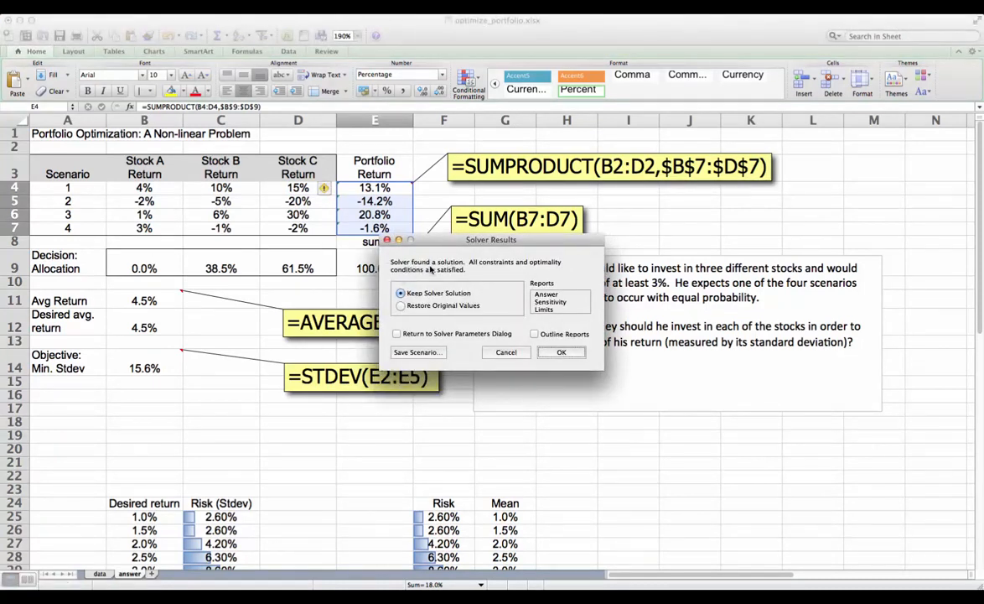
{"action": "left_click", "coordinate": [560, 353]}
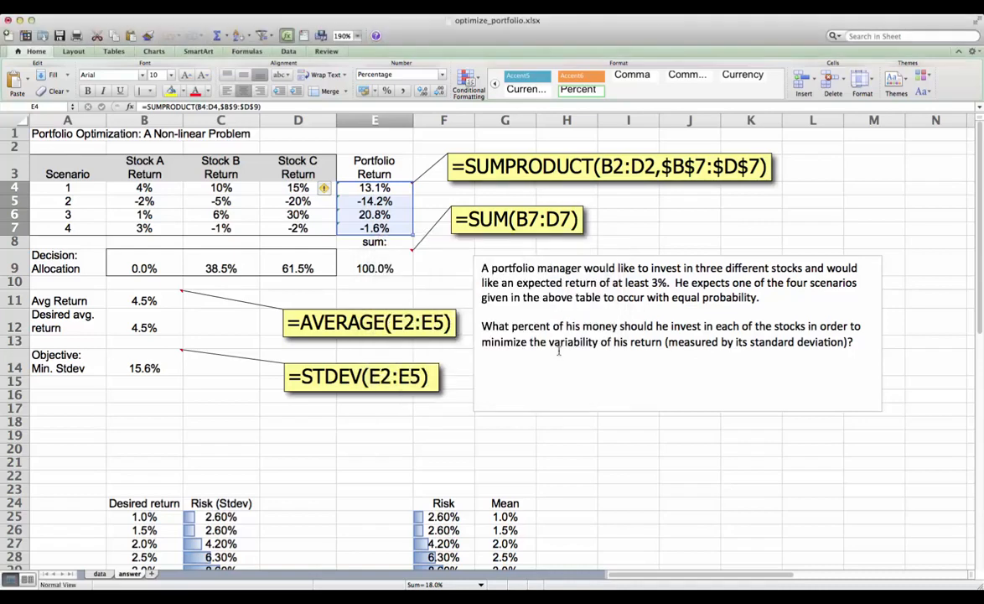
- Fill all three allocation cells B9:D9 with 33.3% as a new starting point
{"action": "left_click_drag", "start_coordinate": [242, 267], "coordinate": [284, 267]}
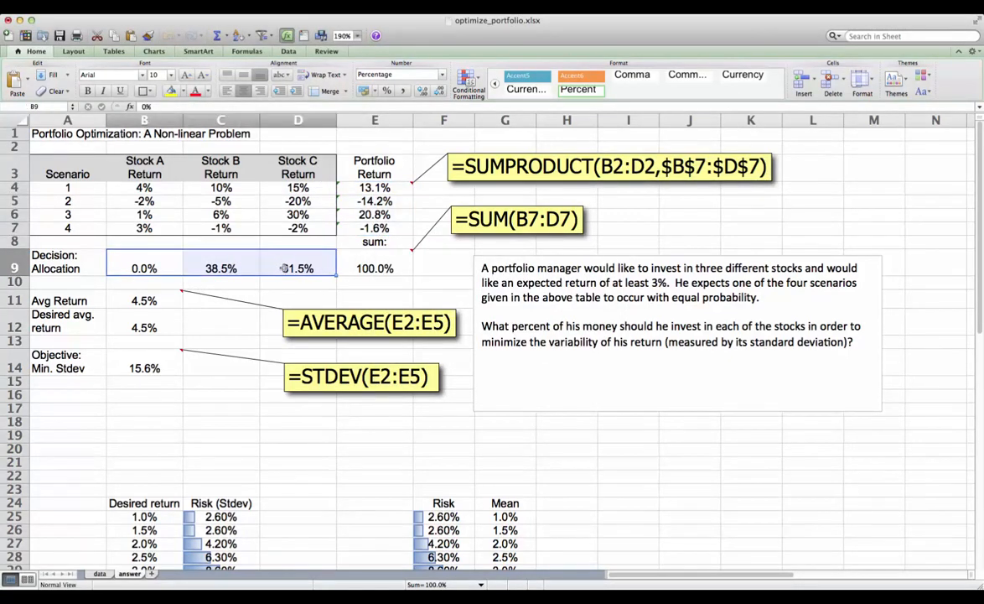
{"action": "type", "text": "33."}
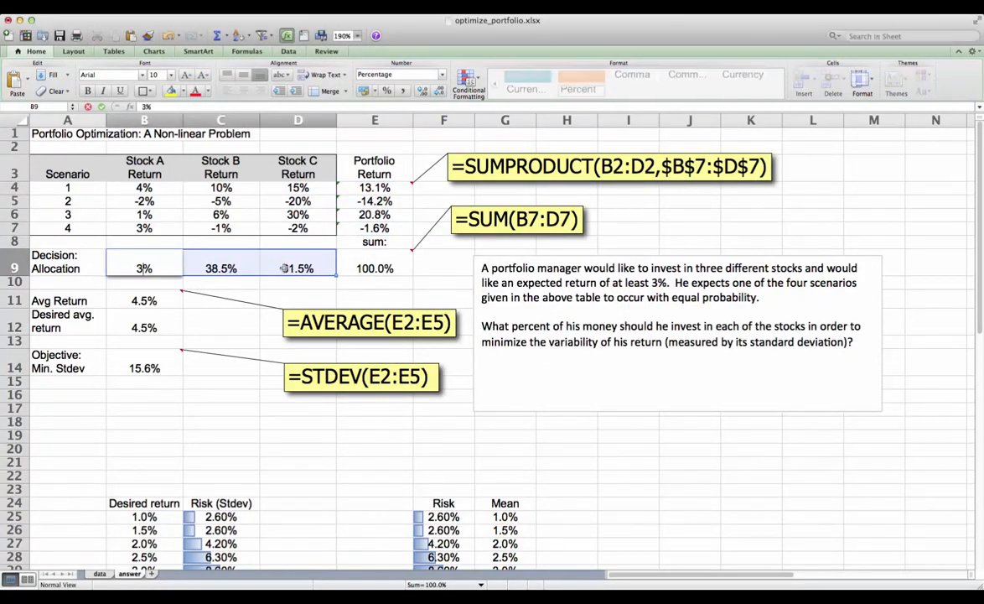
{"action": "type", "text": "3"}
{"action": "key", "text": "ctrl+Return"}
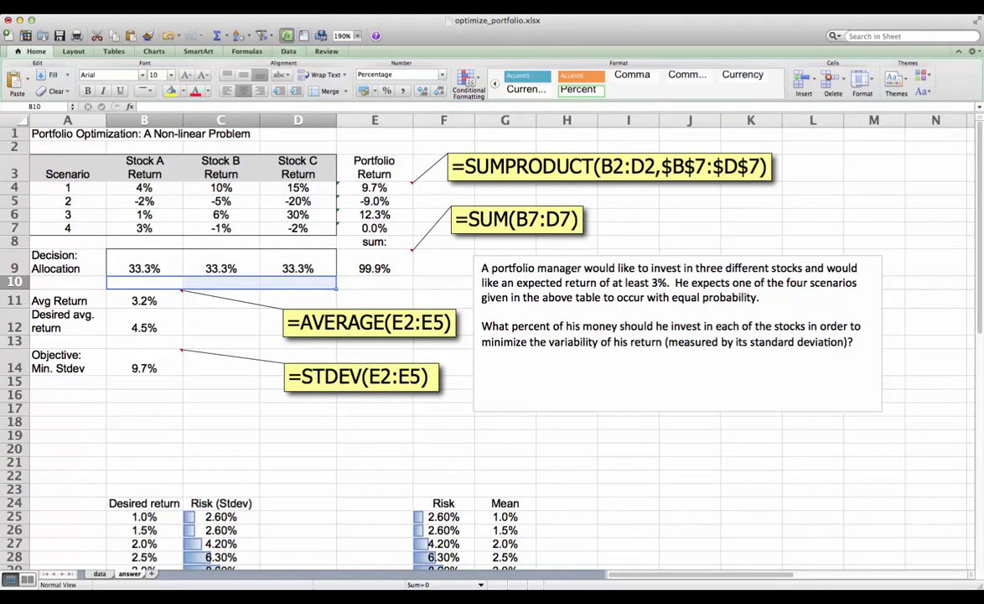
- Solve again from the equal allocation using the existing Solver parameters and keep the Solver solution
{"action": "left_click", "coordinate": [224, 7]}
{"action": "left_click", "coordinate": [240, 234]}
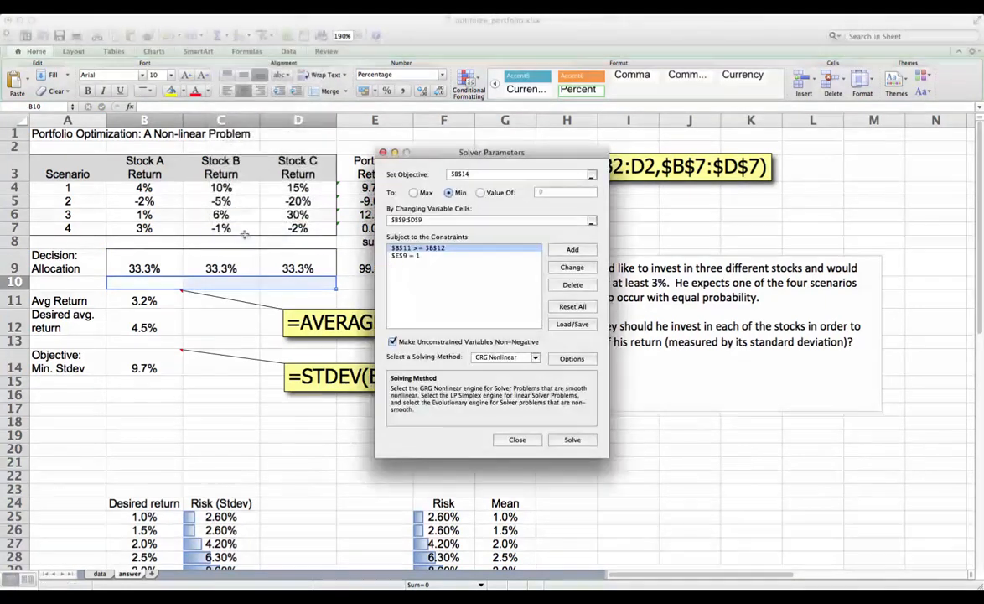
{"action": "left_click", "coordinate": [572, 440]}
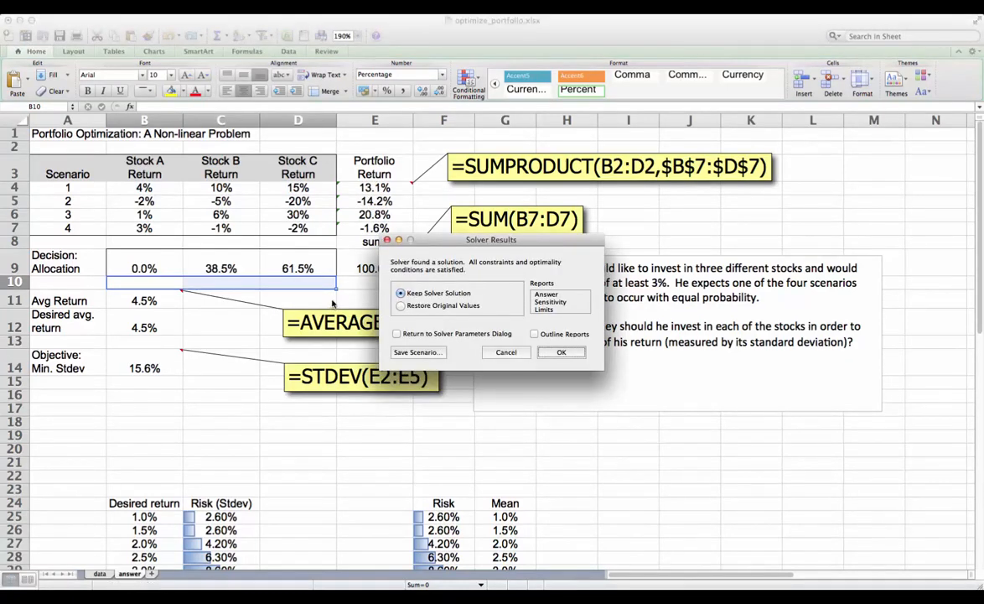
{"action": "left_click", "coordinate": [559, 352]}
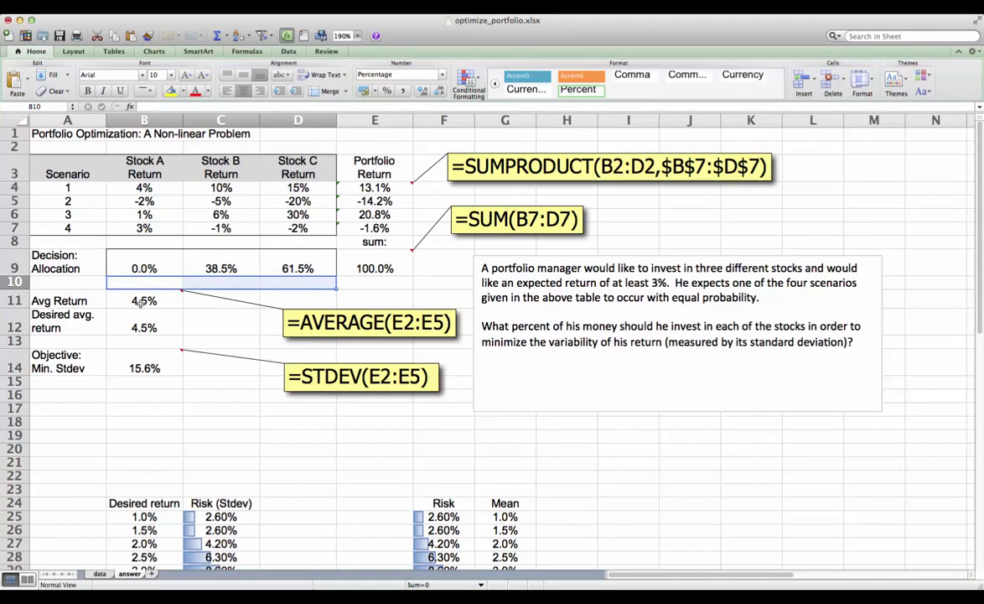
- Set the desired average return in B12 to 5%
{"action": "scroll", "coordinate": [141, 302], "scroll_direction": "down", "scroll_amount": 3}
{"action": "scroll", "coordinate": [141, 352], "scroll_direction": "down", "scroll_amount": 2}
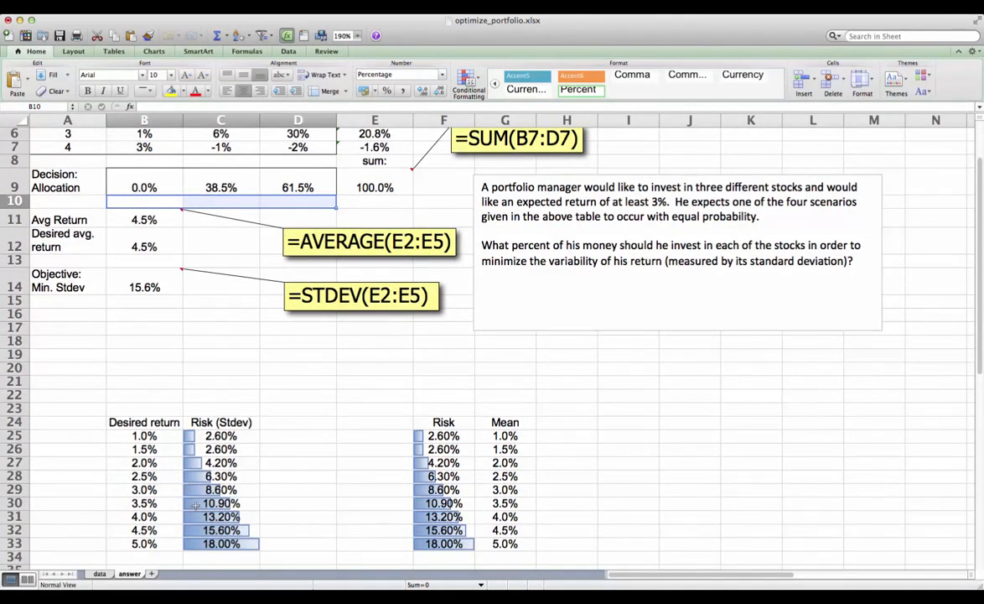
{"action": "left_click", "coordinate": [139, 247]}
{"action": "type", "text": "5"}
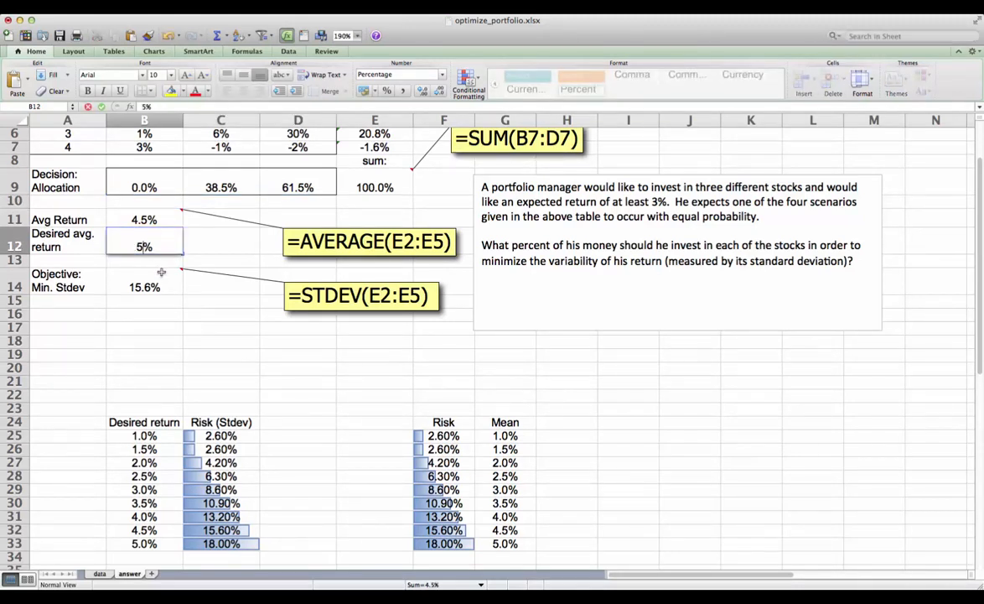
{"action": "key", "text": "Return"}
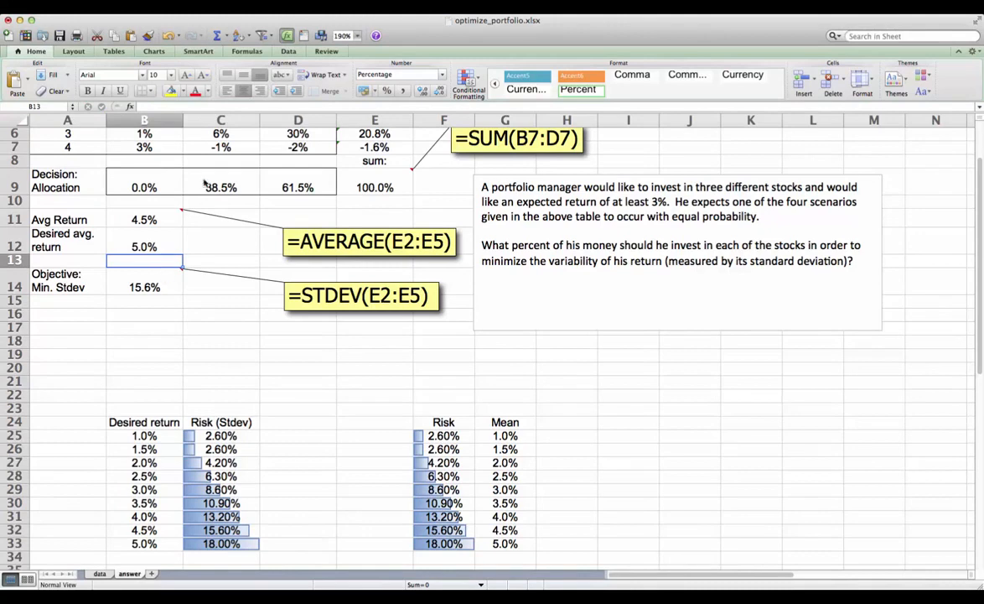
- Run Solver with the existing parameters for the 5% desired return and keep the Solver solution
{"action": "left_click", "coordinate": [228, 6]}
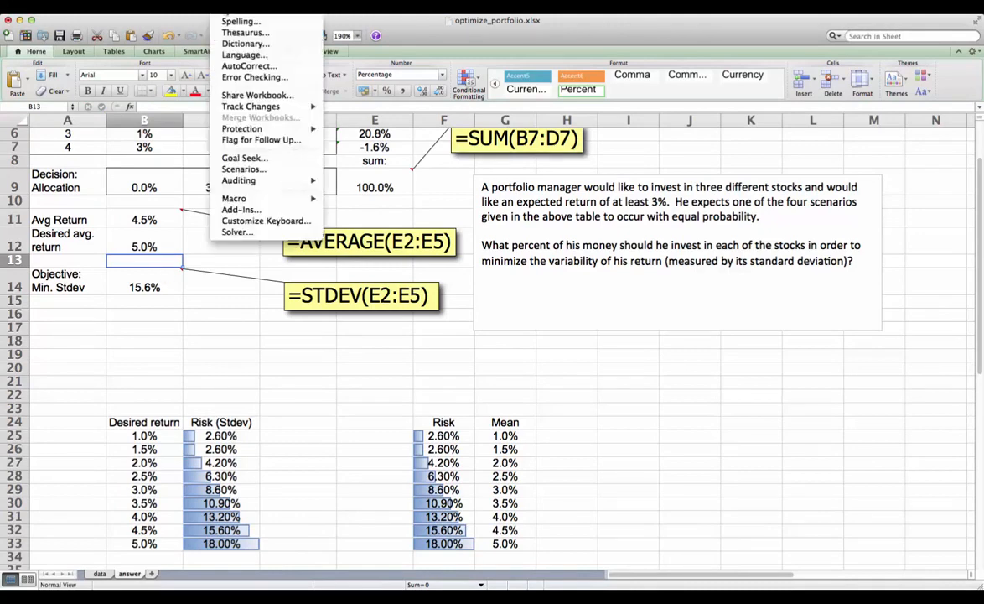
{"action": "left_click", "coordinate": [234, 231]}
{"action": "left_click", "coordinate": [571, 442]}
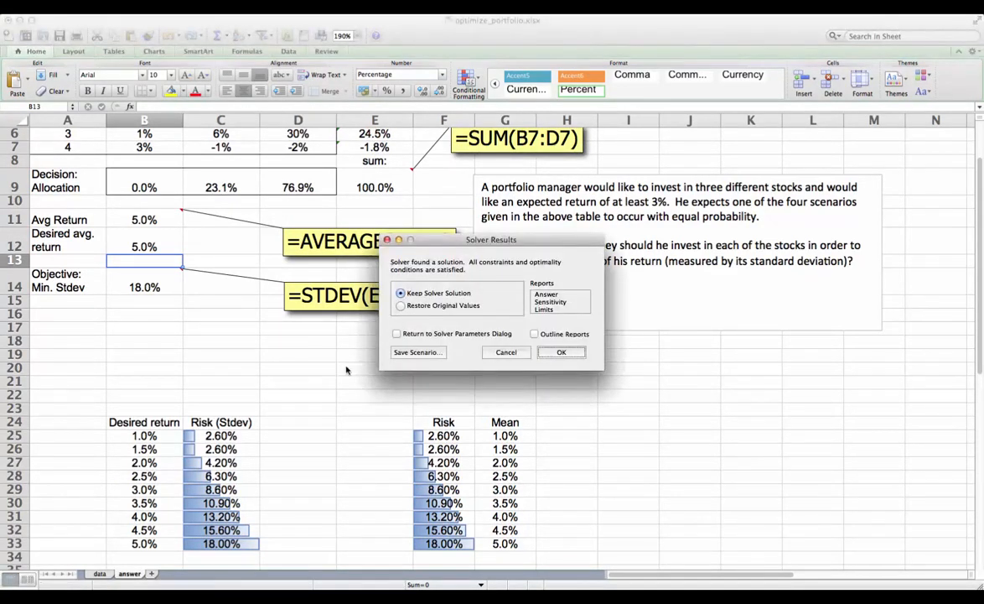
{"action": "left_click", "coordinate": [561, 352]}
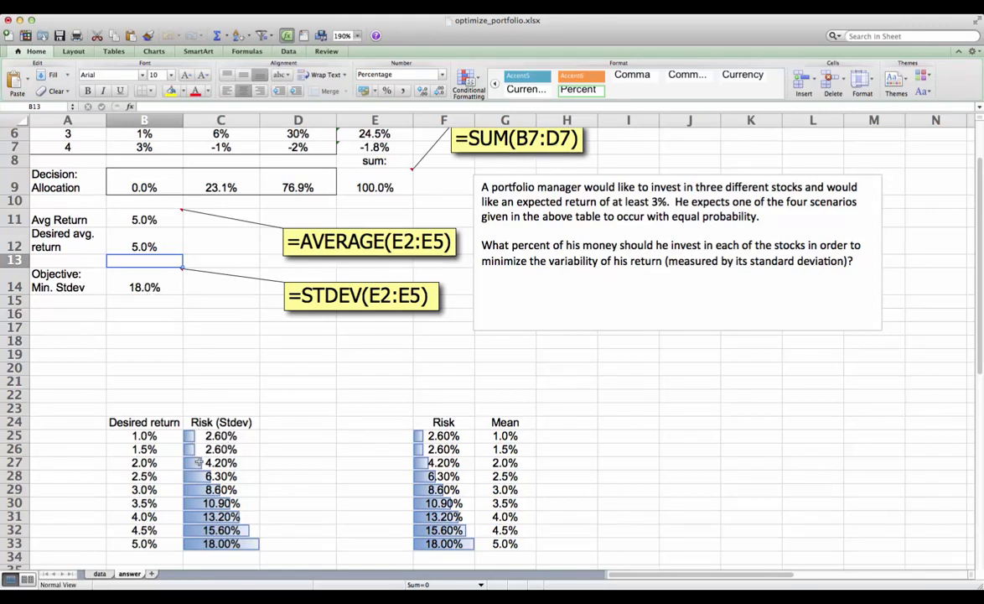
- Widen the plot area of the Mean-Variance Tradeoff chart to roughly twice or more its width within the chart frame
{"action": "scroll", "coordinate": [192, 453], "scroll_direction": "down", "scroll_amount": 10}
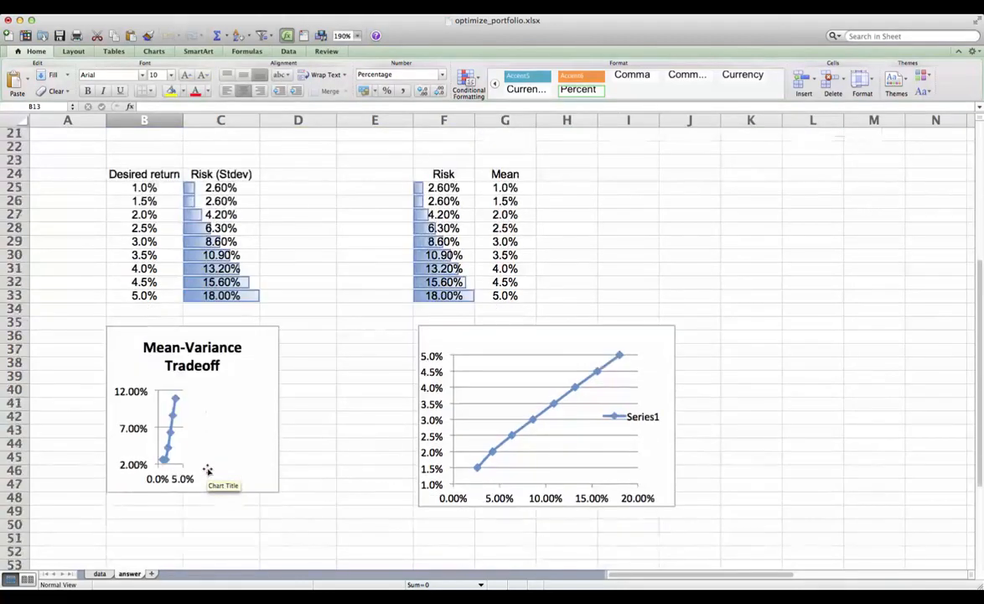
{"action": "left_click", "coordinate": [174, 414]}
{"action": "left_click", "coordinate": [187, 430]}
{"action": "left_click_drag", "start_coordinate": [186, 429], "coordinate": [240, 428]}
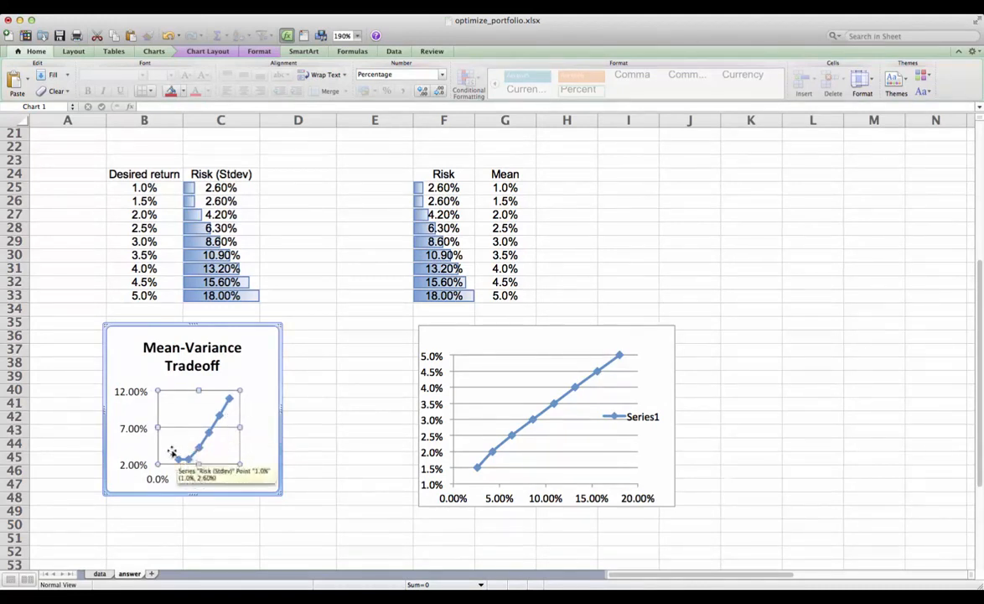
{"action": "left_click", "coordinate": [246, 413]}
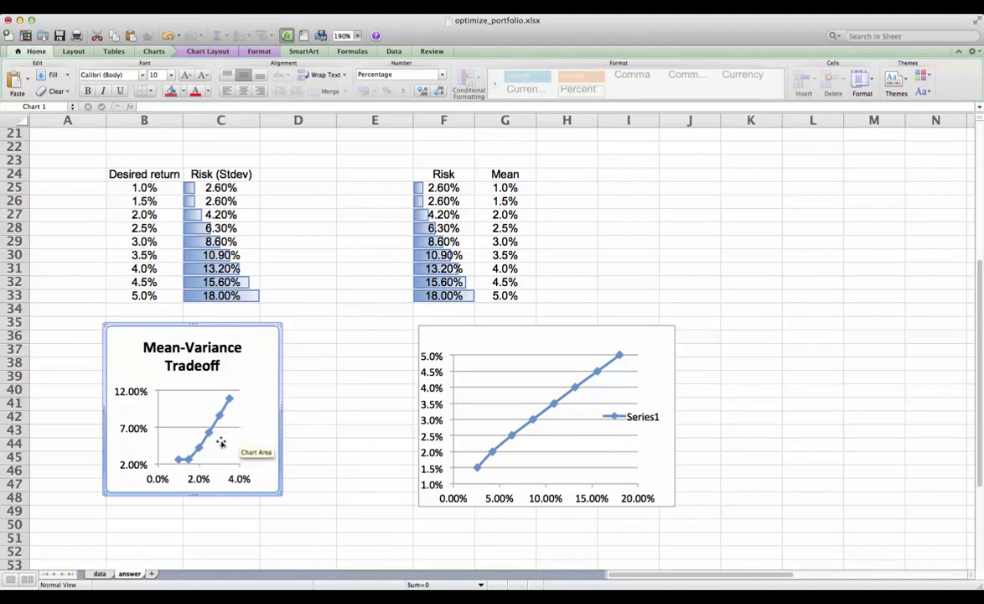
{"action": "scroll", "coordinate": [326, 432], "scroll_direction": "up", "scroll_amount": 8}
{"action": "scroll", "coordinate": [325, 432], "scroll_direction": "up", "scroll_amount": 1}
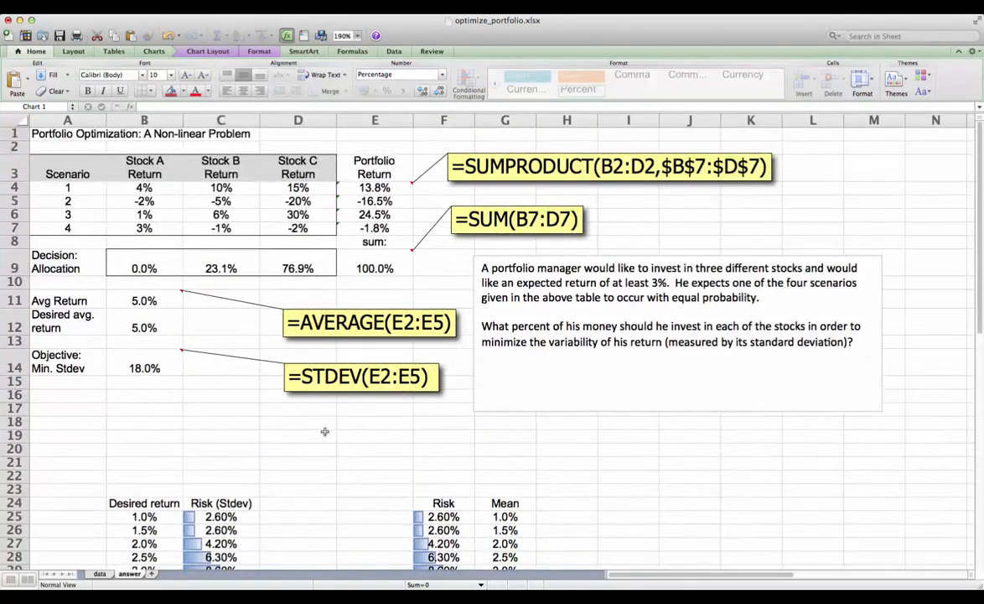